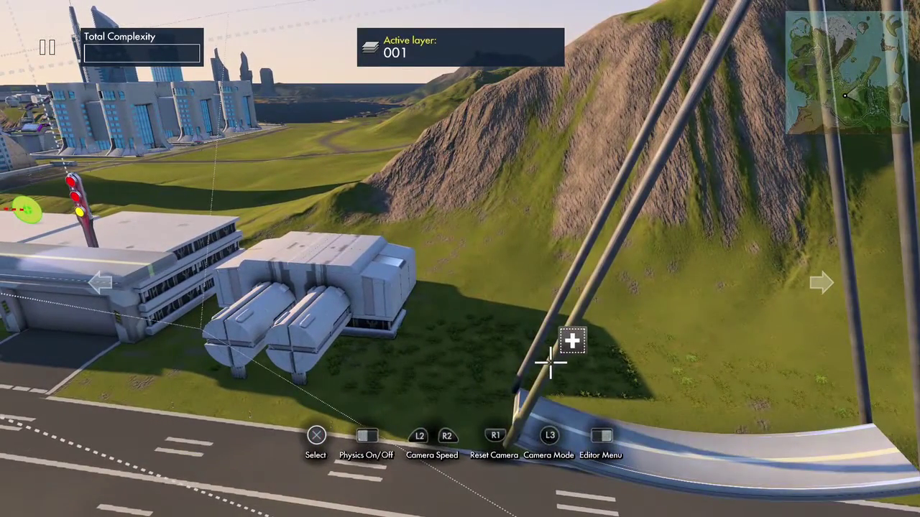
- Check the properties of the loose metal pipe standing beside the swing frame and delete the pipe
{"action": "left_click", "coordinate": [551, 365]}
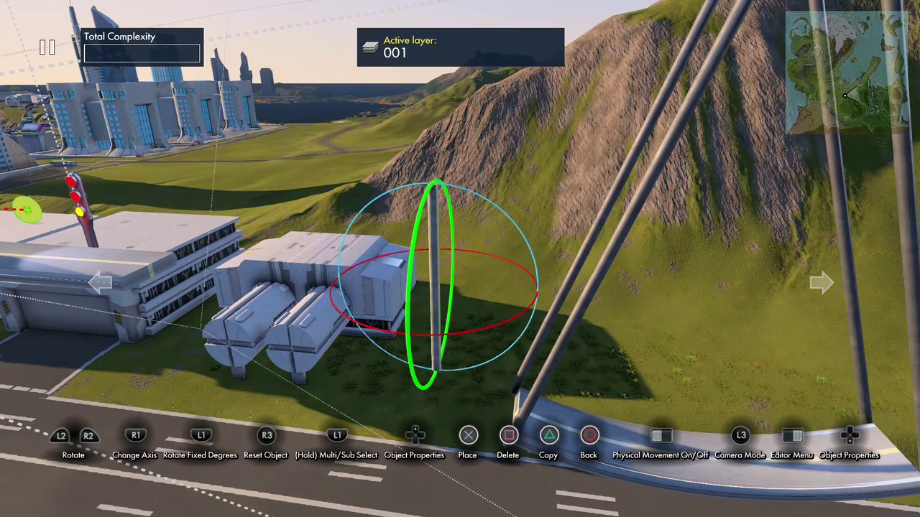
{"action": "key", "text": "Up"}
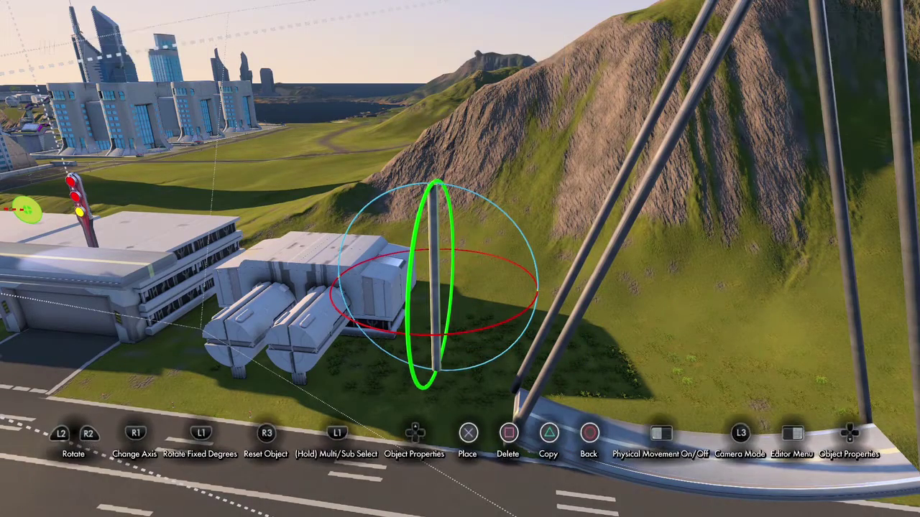
{"action": "key", "text": "Escape"}
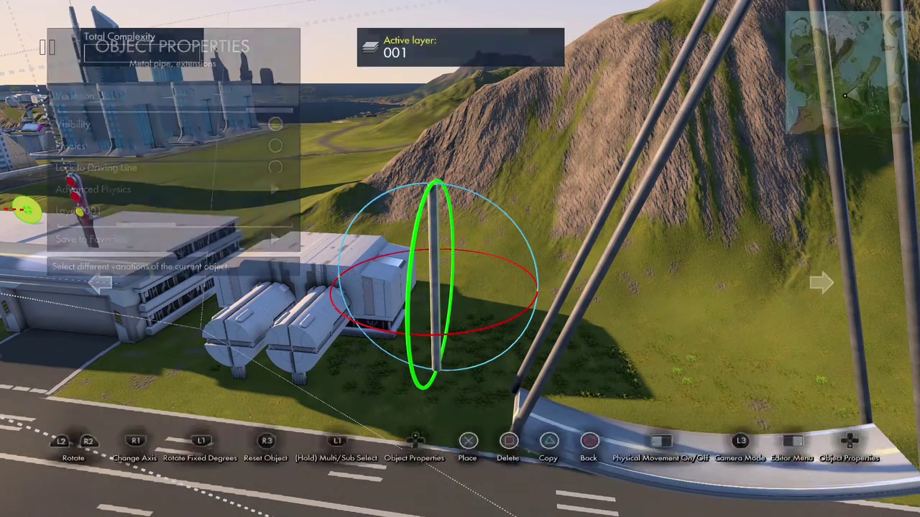
{"action": "left_click", "coordinate": [435, 284]}
{"action": "key", "text": "Delete"}
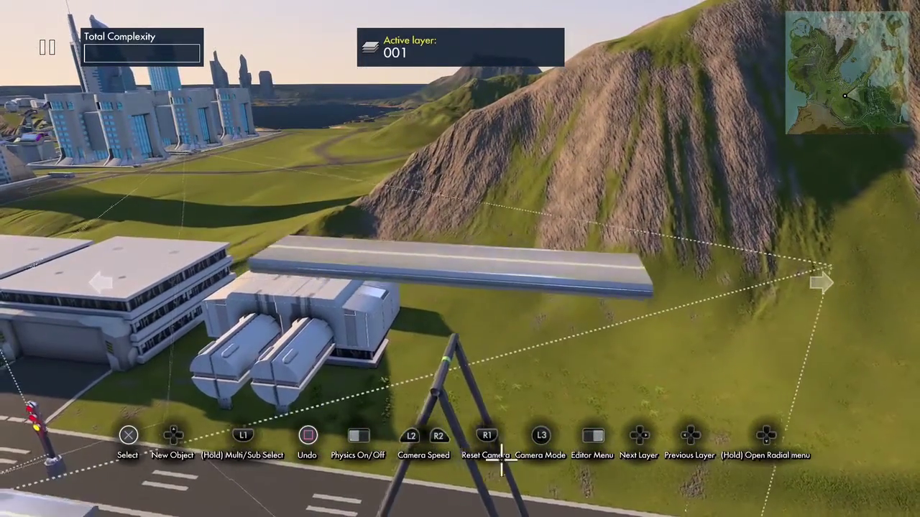
- Select all the pipes and the curved ramp of the swing together and glue them into one object
{"action": "middle_click_drag", "start_coordinate": [509, 485], "coordinate": [574, 416]}
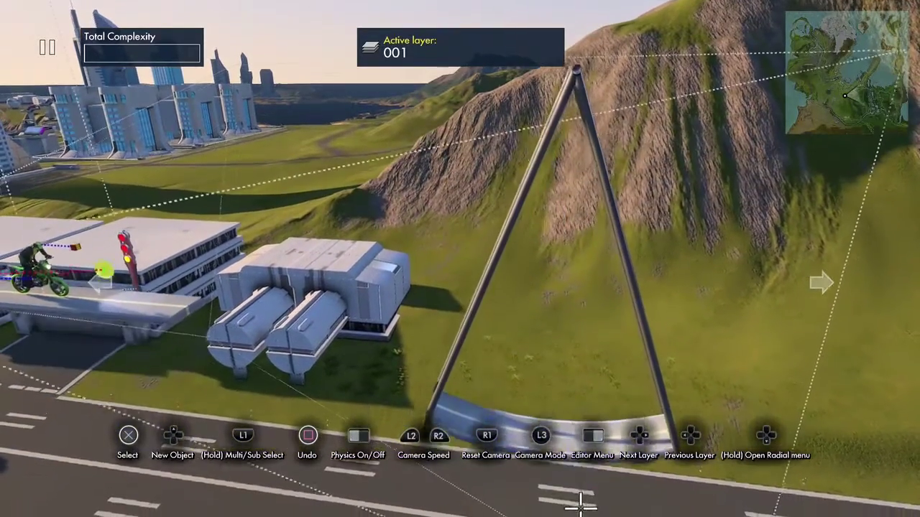
{"action": "left_click", "coordinate": [549, 452]}
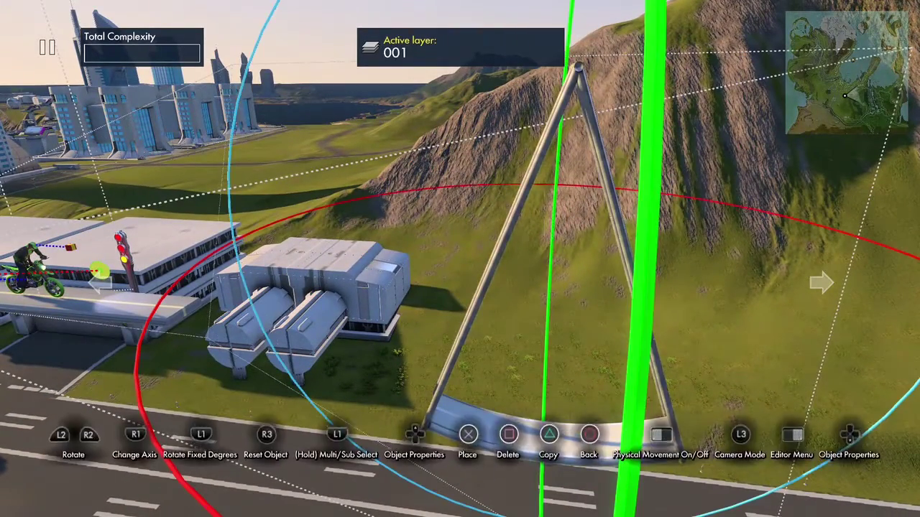
{"action": "key", "text": "Tab"}
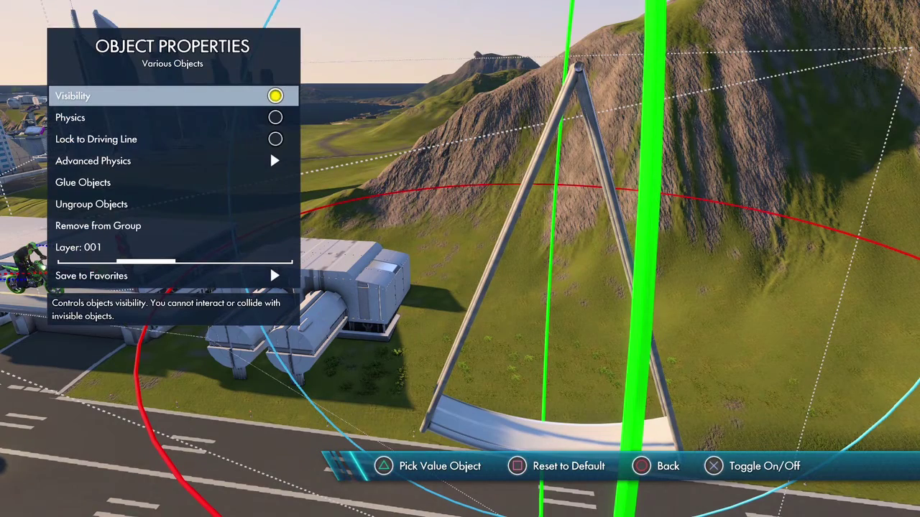
{"action": "key", "text": "Down"}
{"action": "key", "text": "Down"}
{"action": "key", "text": "Down"}
{"action": "key", "text": "Down"}
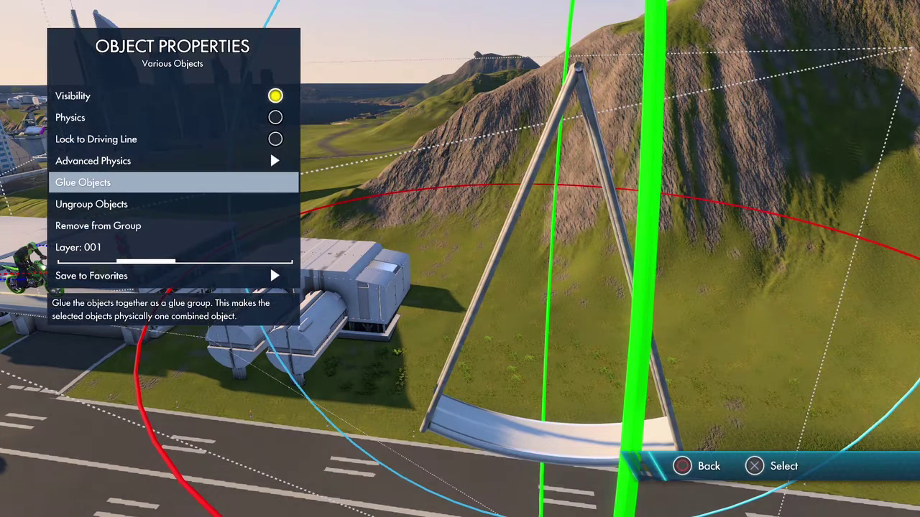
{"action": "key", "text": "Return"}
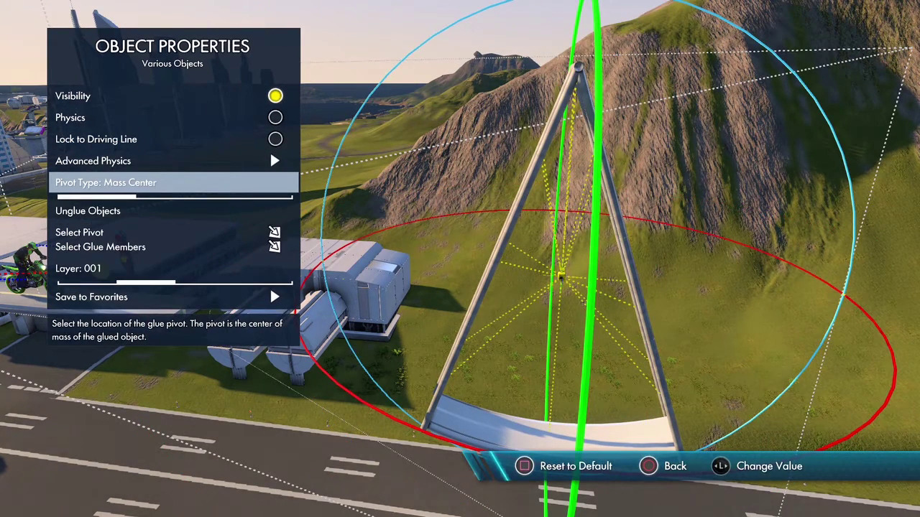
- Set the pivot of the swing's glue group manually at the apex where the pipes meet
{"action": "key", "text": "Down"}
{"action": "key", "text": "Down"}
{"action": "key", "text": "Escape"}
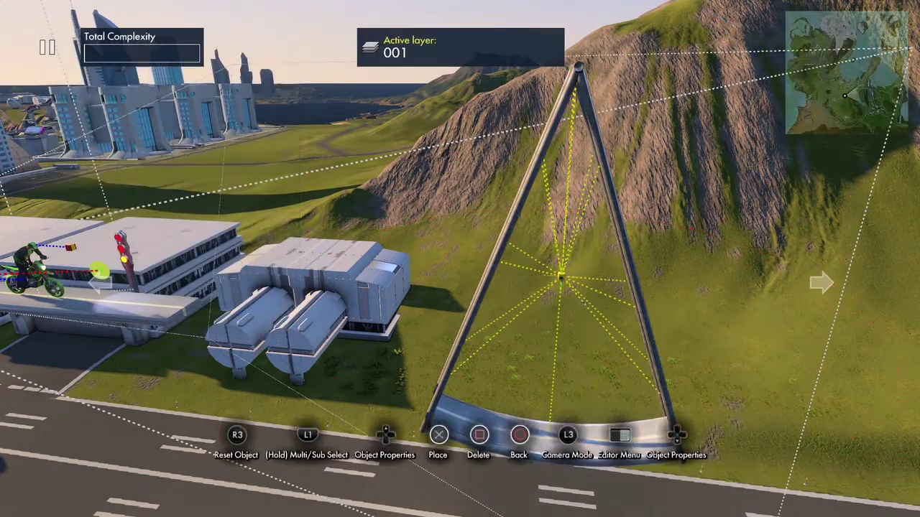
{"action": "key", "text": "Escape"}
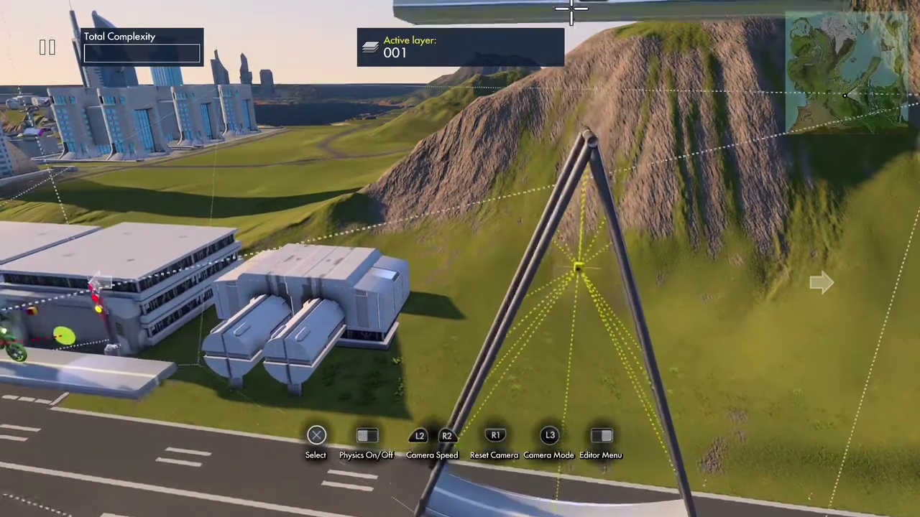
{"action": "left_click", "coordinate": [572, 14]}
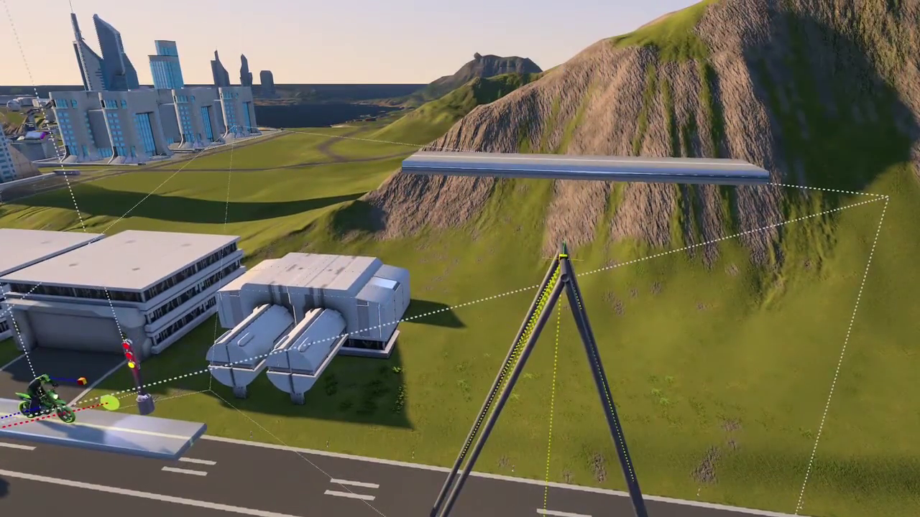
- Add a Physics joint from the Common category's Physics tools and position it beside the elevated platform
{"action": "key", "text": "Left"}
{"action": "key", "text": "Left"}
{"action": "key", "text": "Left"}
{"action": "key", "text": "Left"}
{"action": "key", "text": "Left"}
{"action": "key", "text": "Left"}
{"action": "key", "text": "Left"}
{"action": "key", "text": "Left"}
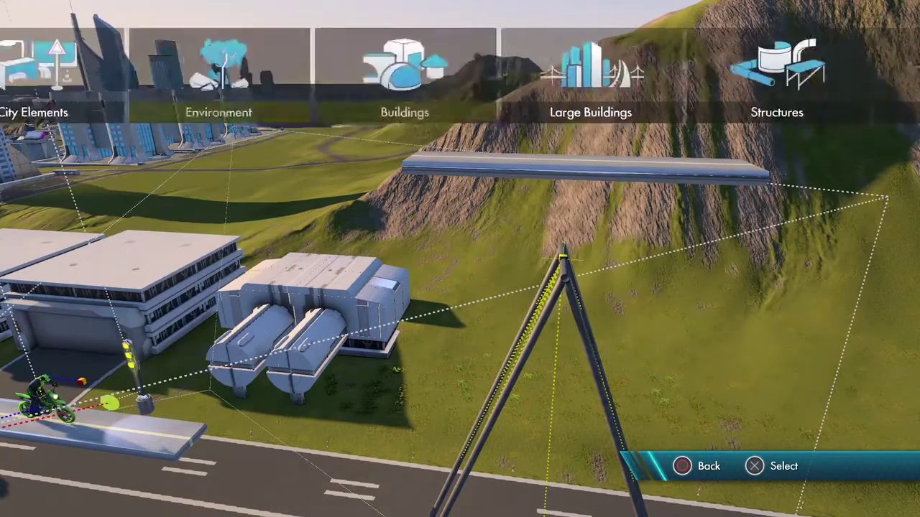
{"action": "key", "text": "Left"}
{"action": "key", "text": "Return"}
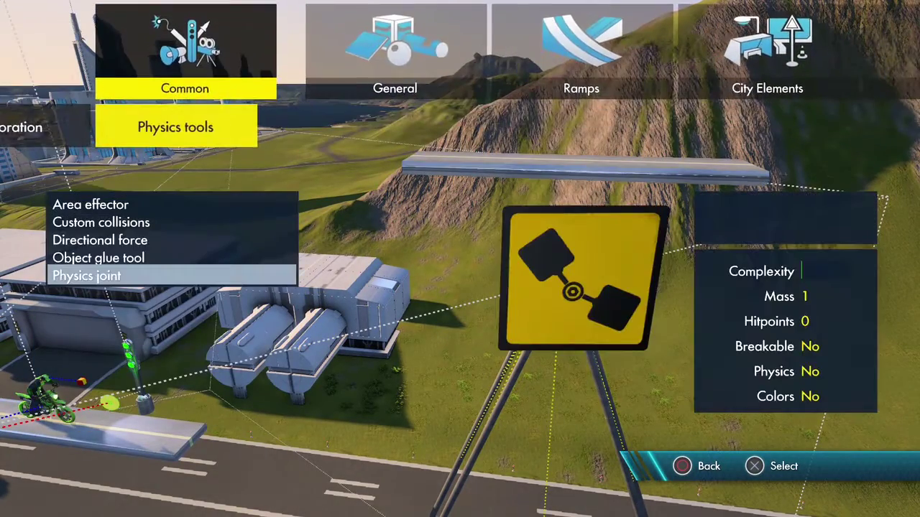
{"action": "key", "text": "Return"}
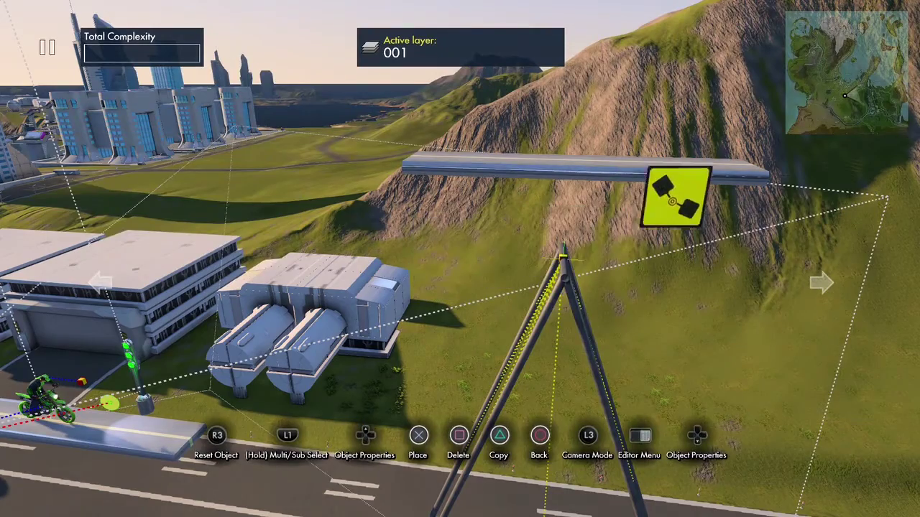
- Assign the elevated platform as Target 1 of the physics joint, using the Rotational Hinges type
{"action": "key", "text": "Up"}
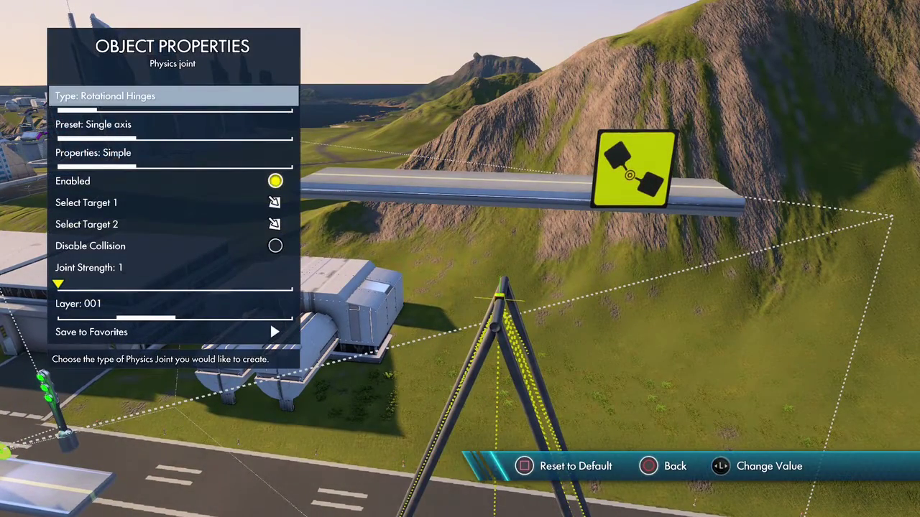
{"action": "key", "text": "Down"}
{"action": "key", "text": "Down"}
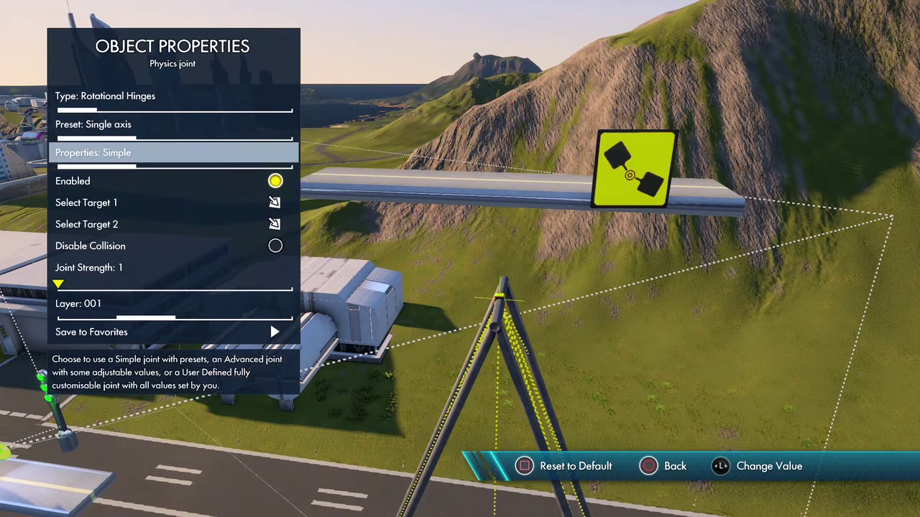
{"action": "key", "text": "Down"}
{"action": "key", "text": "Down"}
{"action": "key", "text": "Return"}
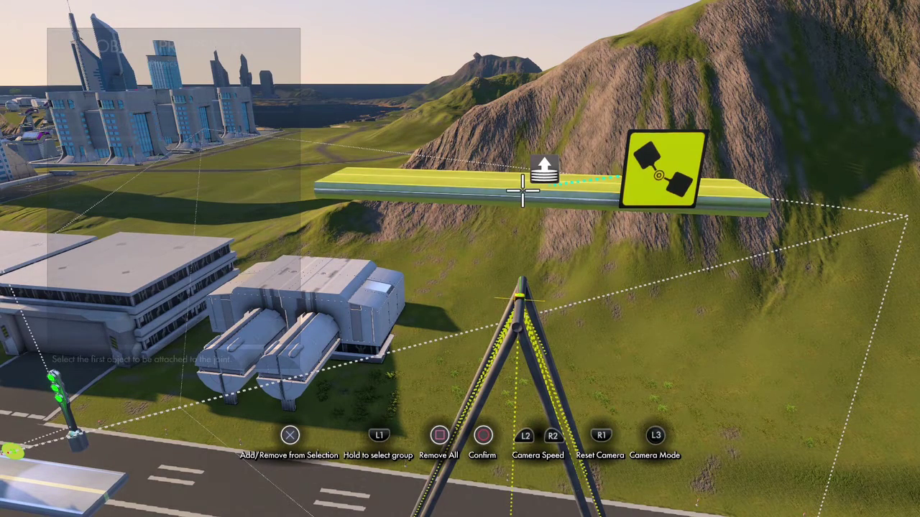
{"action": "key", "text": "Return"}
- Assign the glued swing as Target 2 of the physics joint and enable Disable Collision
{"action": "key", "text": "Down"}
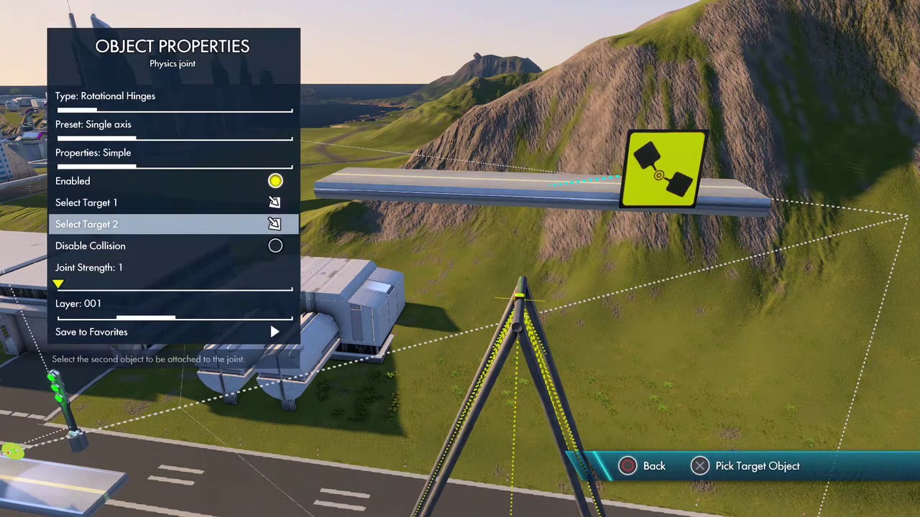
{"action": "key", "text": "Return"}
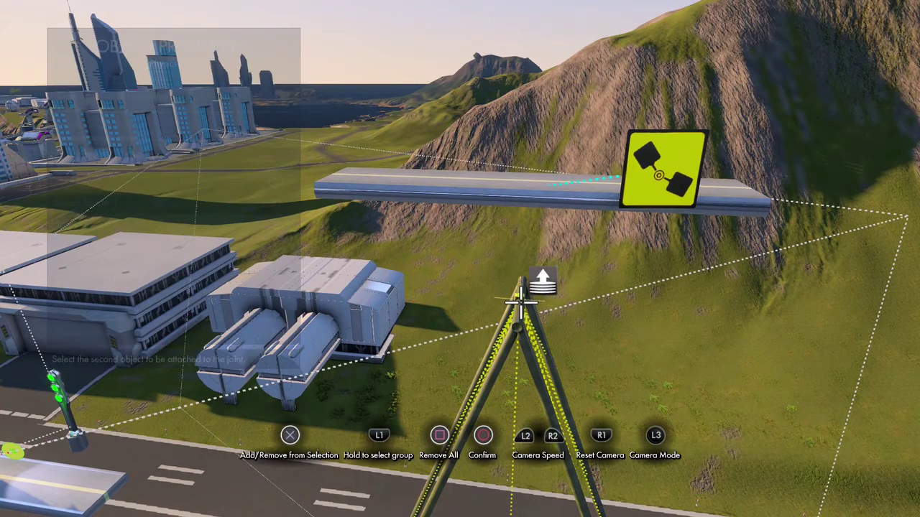
{"action": "left_click", "coordinate": [523, 303]}
{"action": "key", "text": "Return"}
{"action": "key", "text": "Down"}
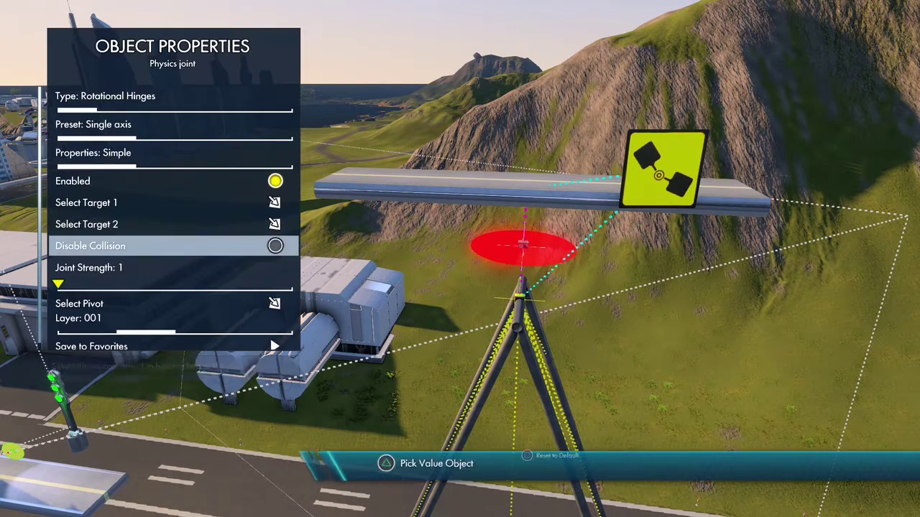
{"action": "key", "text": "Return"}
- Move the joint's pivot to the swing's apex and rotate its hinge disc upright, facing along the top crossbar
{"action": "key", "text": "Down"}
{"action": "key", "text": "Down"}
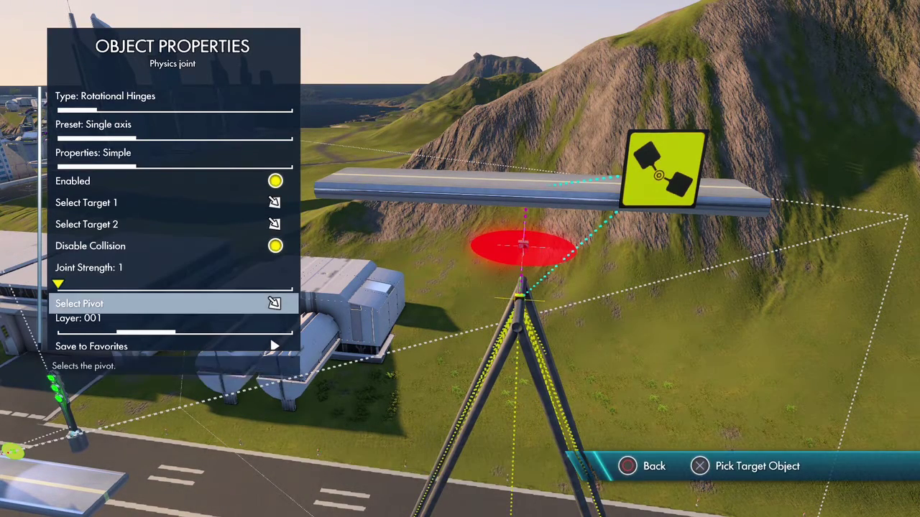
{"action": "key", "text": "Return"}
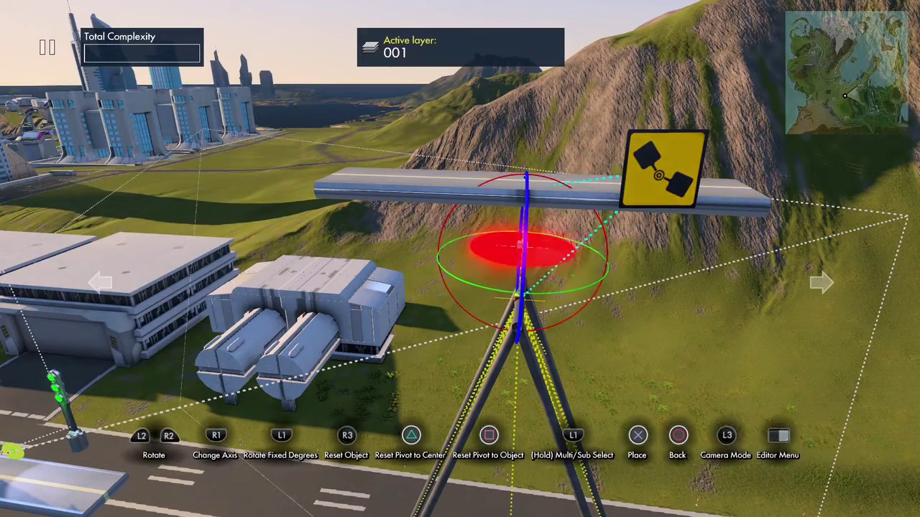
{"action": "key", "text": "Return"}
{"action": "left_click", "coordinate": [674, 258]}
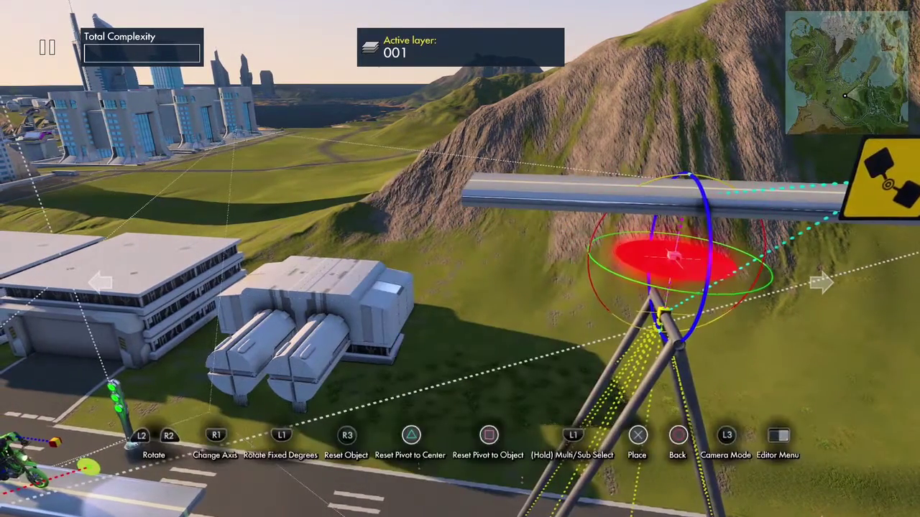
{"action": "left_click", "coordinate": [674, 257]}
{"action": "left_click", "coordinate": [674, 257]}
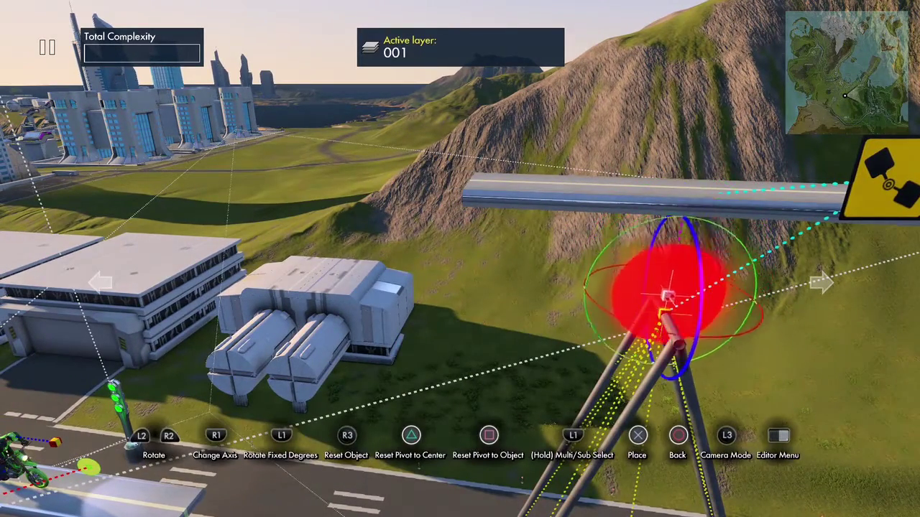
{"action": "key", "text": "r"}
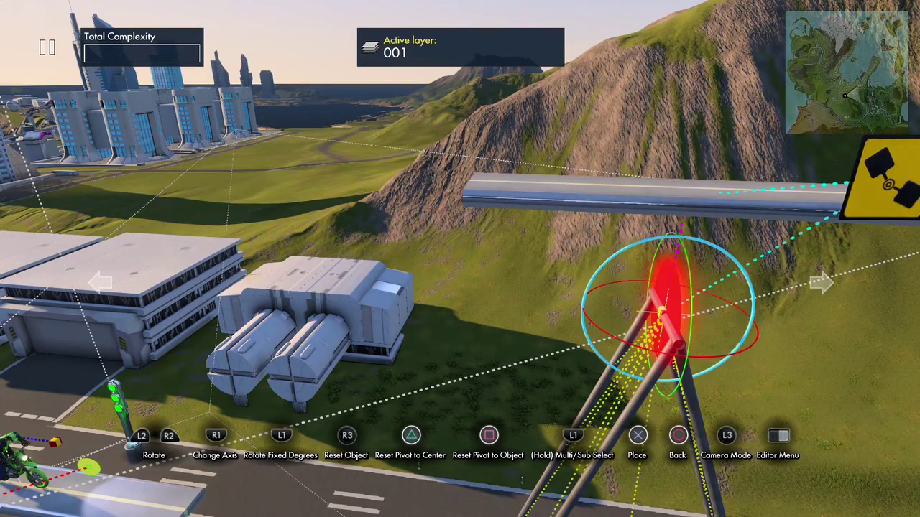
{"action": "key", "text": "e"}
{"action": "key", "text": "q"}
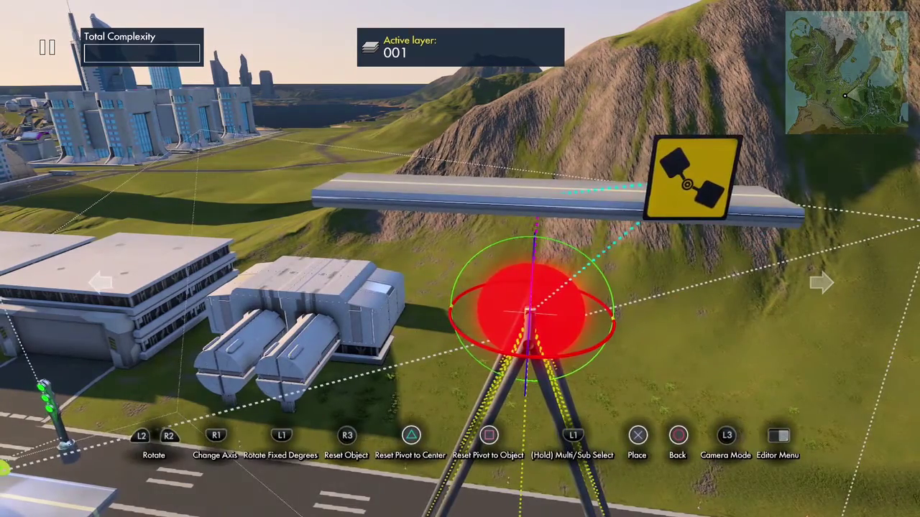
{"action": "key", "text": "Return"}
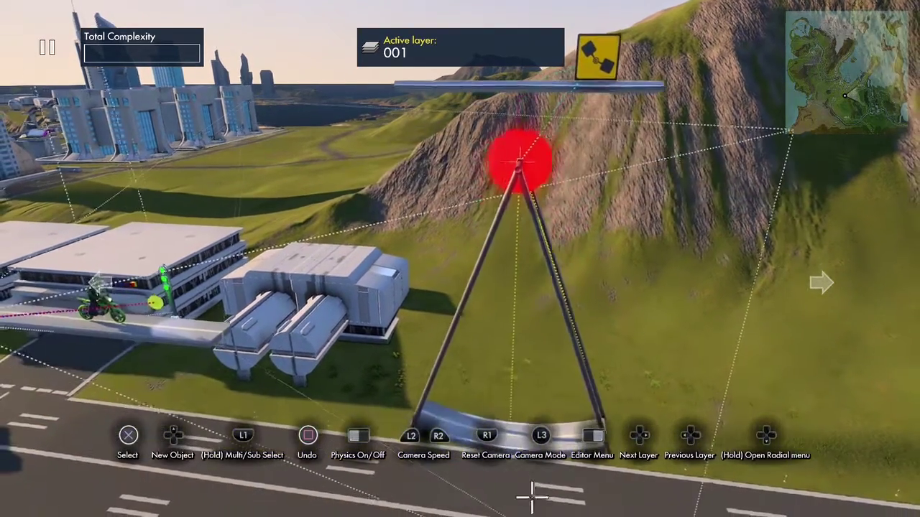
- Rotate the swing about its apex until the ramp is raised towards the bike's start platform, and enable Physics on it
{"action": "key", "text": "Return"}
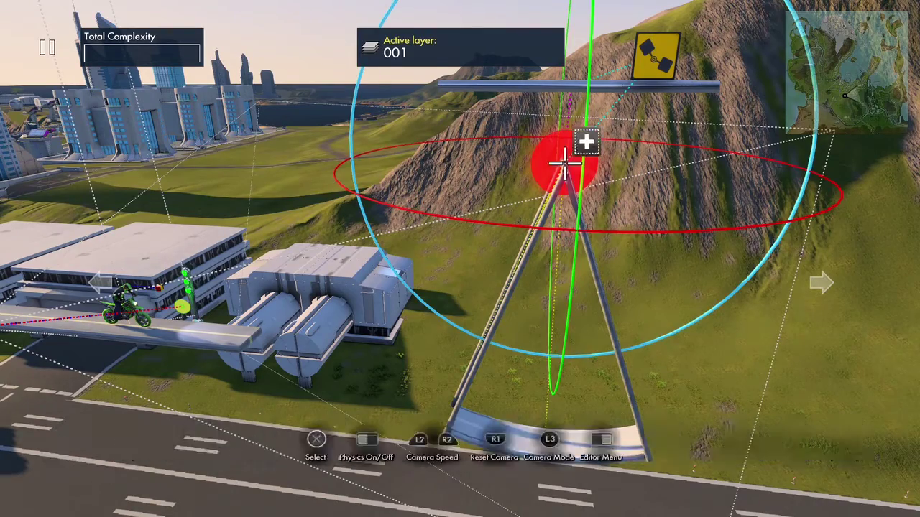
{"action": "key", "text": "Return"}
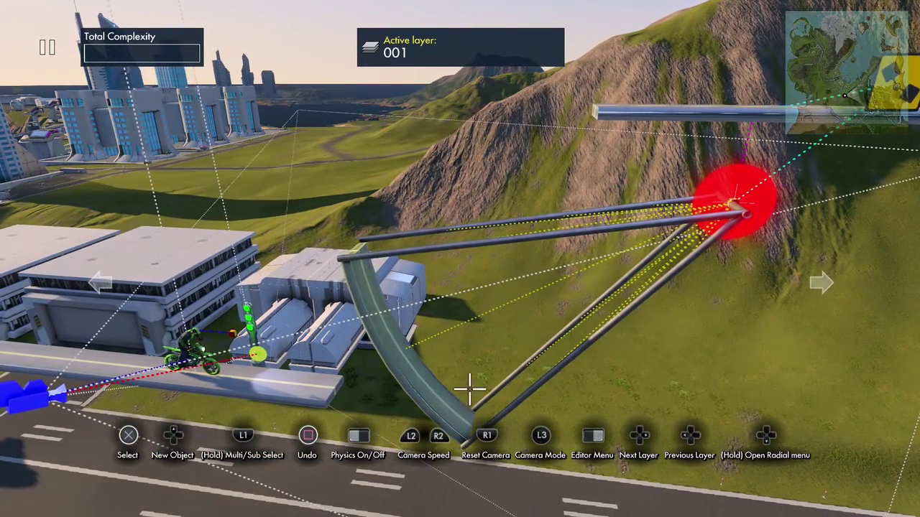
{"action": "left_click", "coordinate": [448, 397]}
{"action": "key", "text": "Up"}
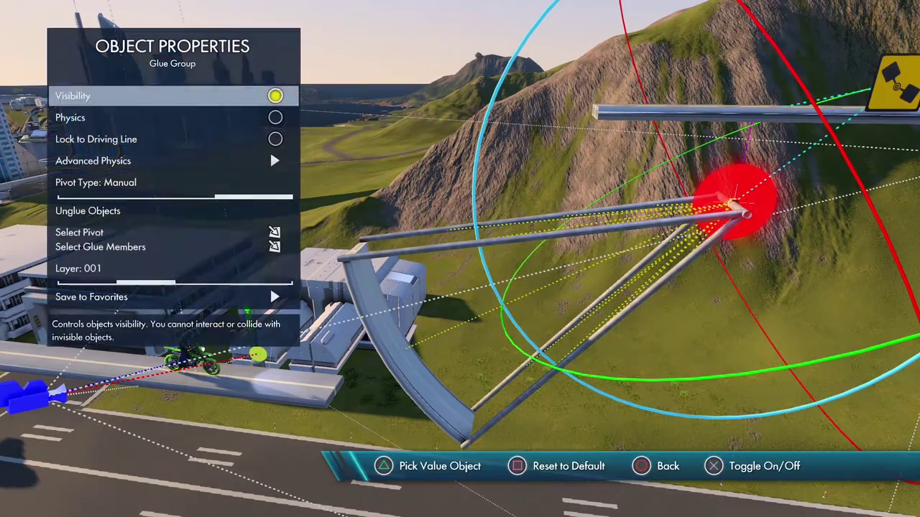
{"action": "key", "text": "Down"}
{"action": "key", "text": "Return"}
{"action": "key", "text": "Escape"}
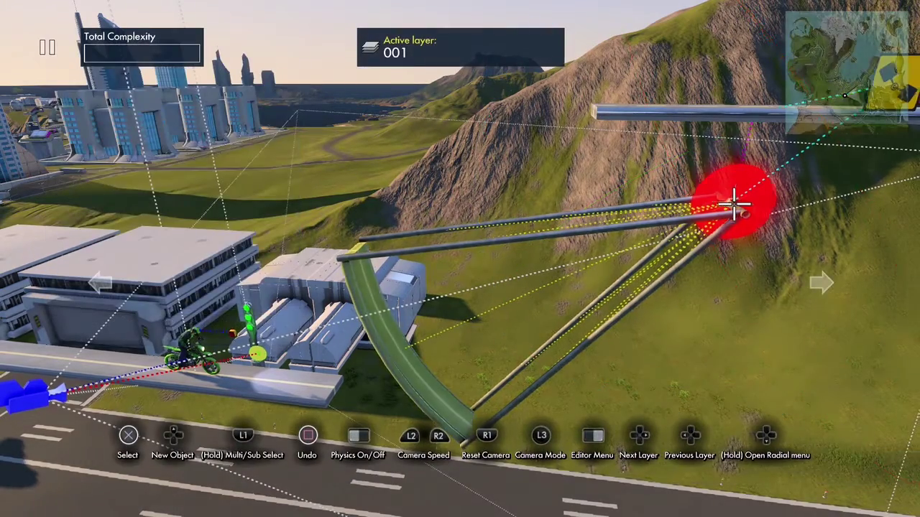
- Run the physics simulation to check how the raised swing moves on its joint
{"action": "key", "text": "space"}
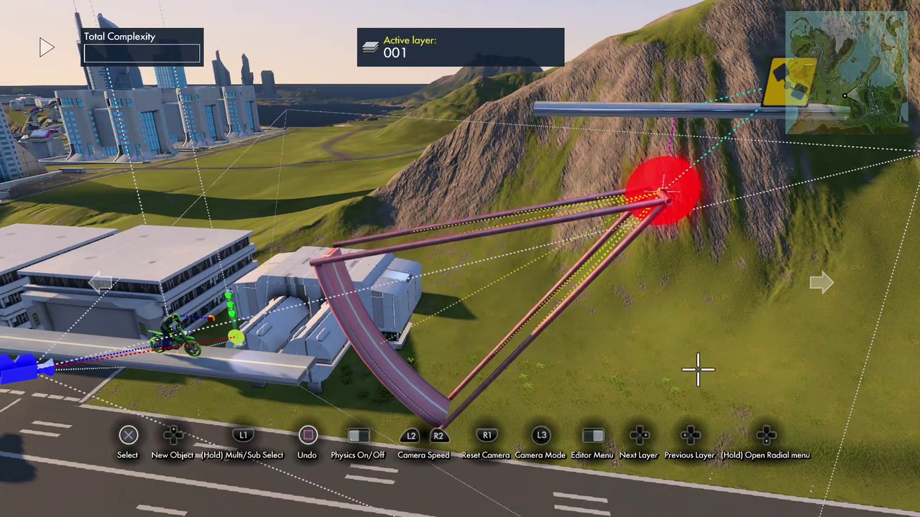
{"action": "key", "text": "Escape"}
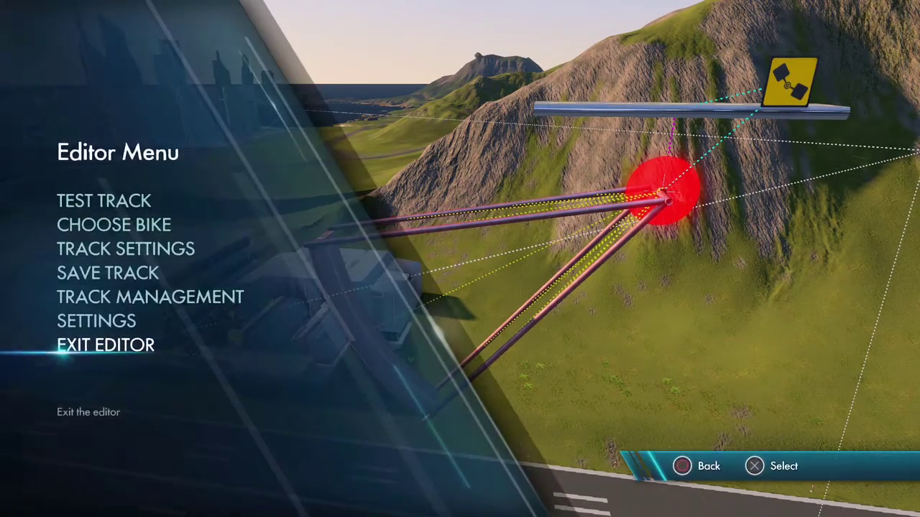
{"action": "key", "text": "Escape"}
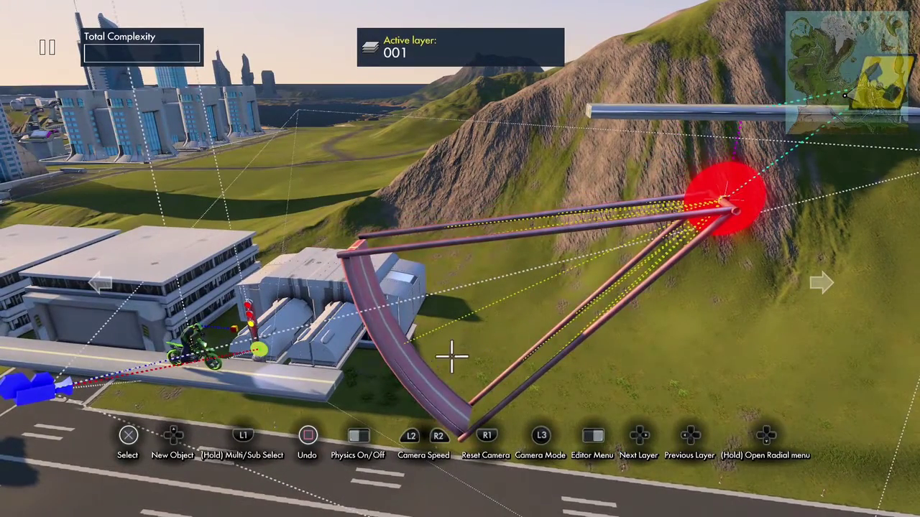
- Set the curved ramp piece as the pivot of the glued swing
{"action": "left_click", "coordinate": [414, 373]}
{"action": "key", "text": "Up"}
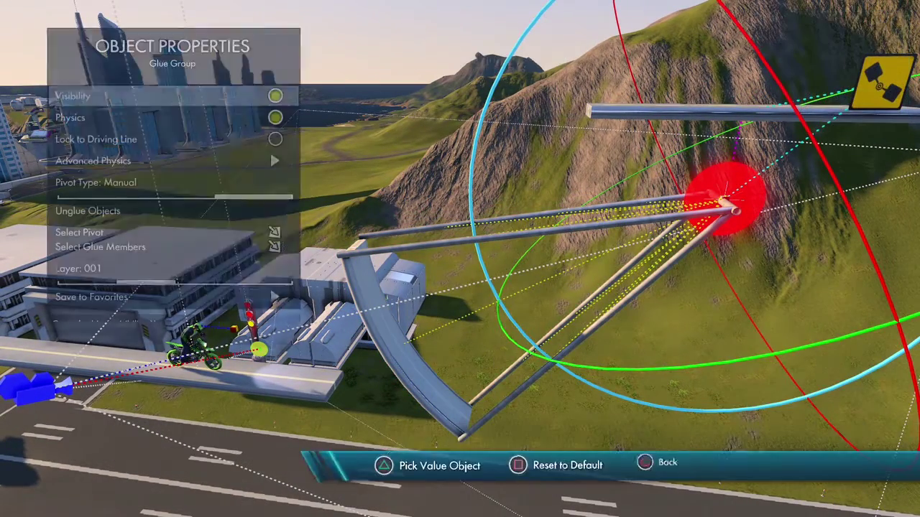
{"action": "key", "text": "Down"}
{"action": "key", "text": "Down"}
{"action": "key", "text": "Down"}
{"action": "key", "text": "Down"}
{"action": "key", "text": "Down"}
{"action": "key", "text": "Down"}
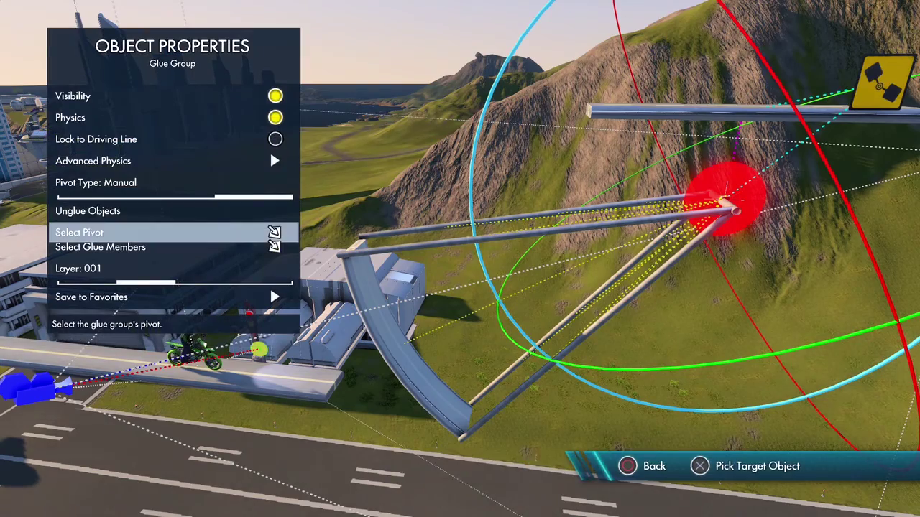
{"action": "key", "text": "Return"}
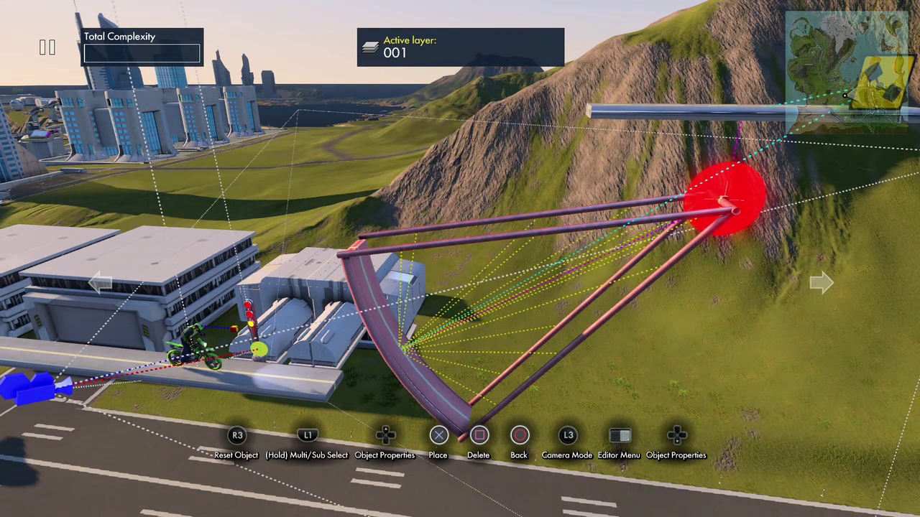
{"action": "key", "text": "Return"}
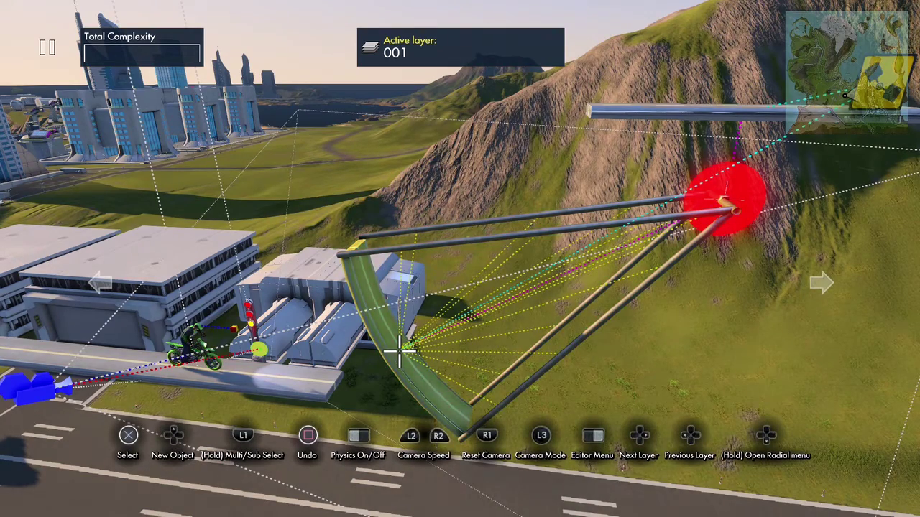
- Preview the swing in the physics simulation and test-ride the track from the start platform
{"action": "key", "text": "space"}
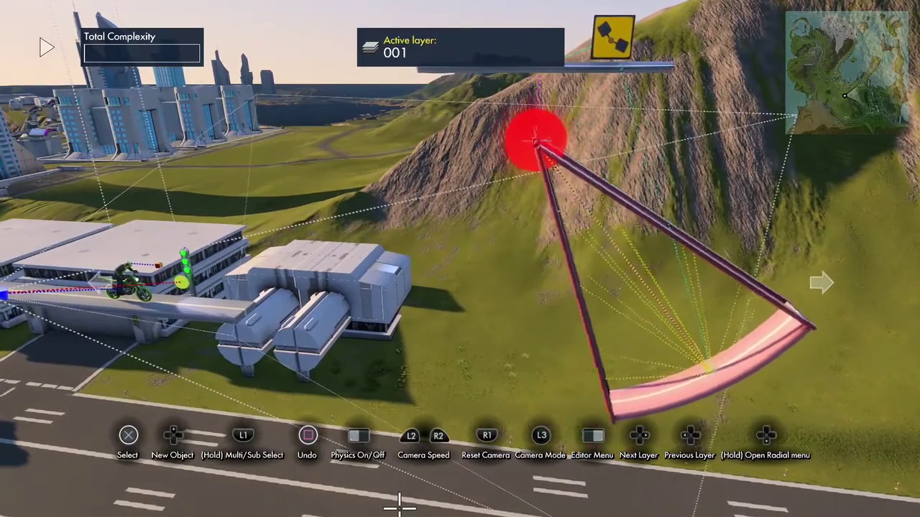
{"action": "key", "text": "space"}
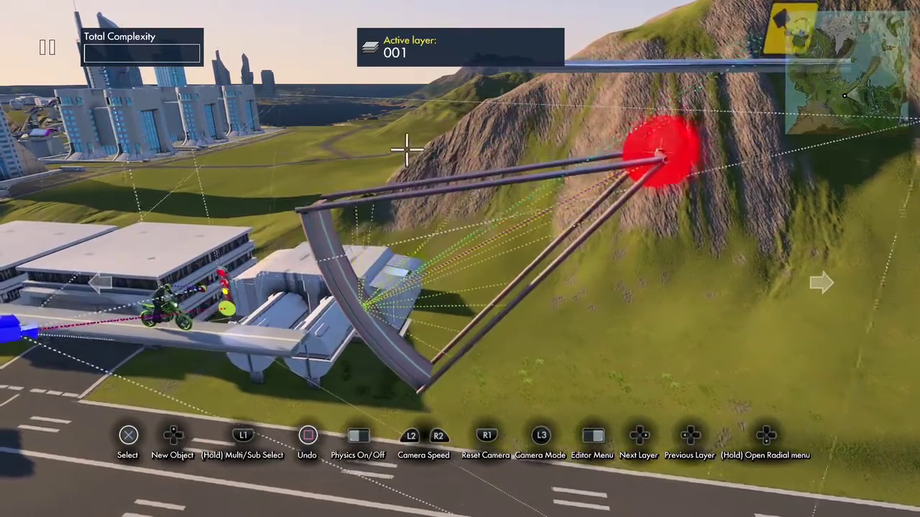
{"action": "key", "text": "Escape"}
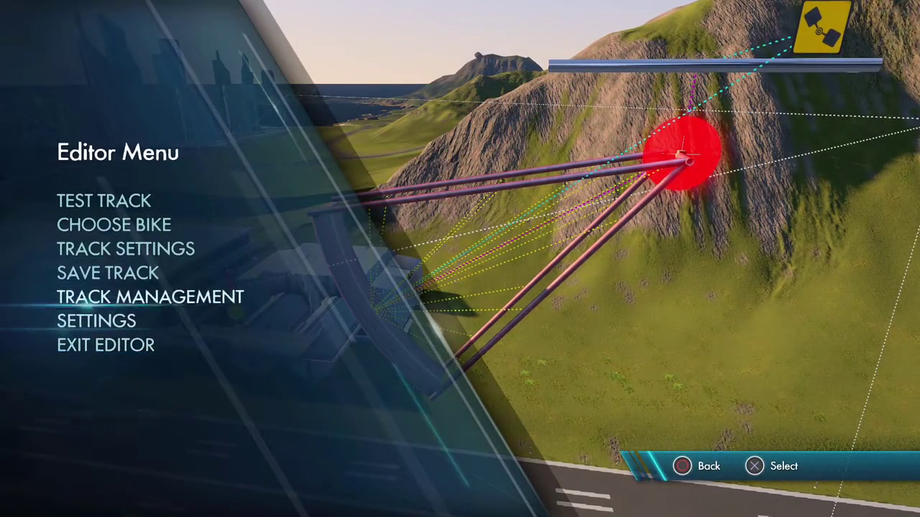
{"action": "key", "text": "Up"}
{"action": "key", "text": "Return"}
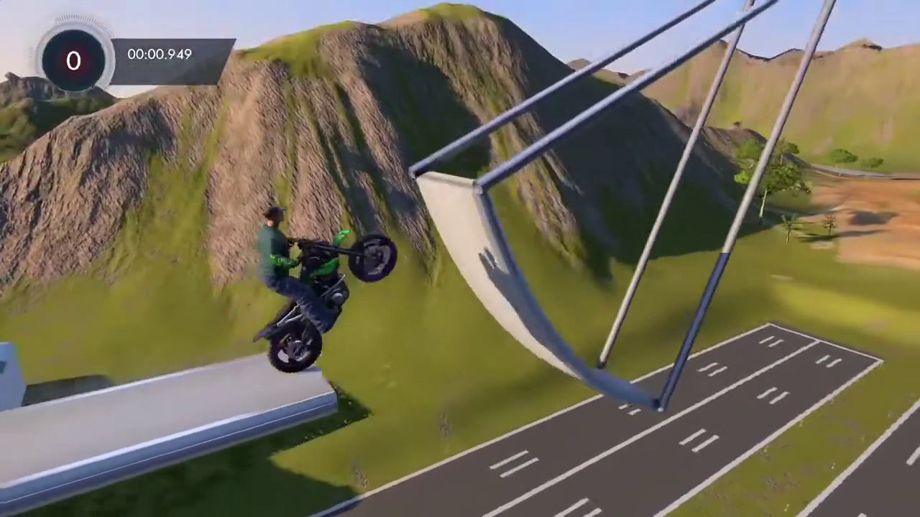
{"action": "key", "text": "Return"}
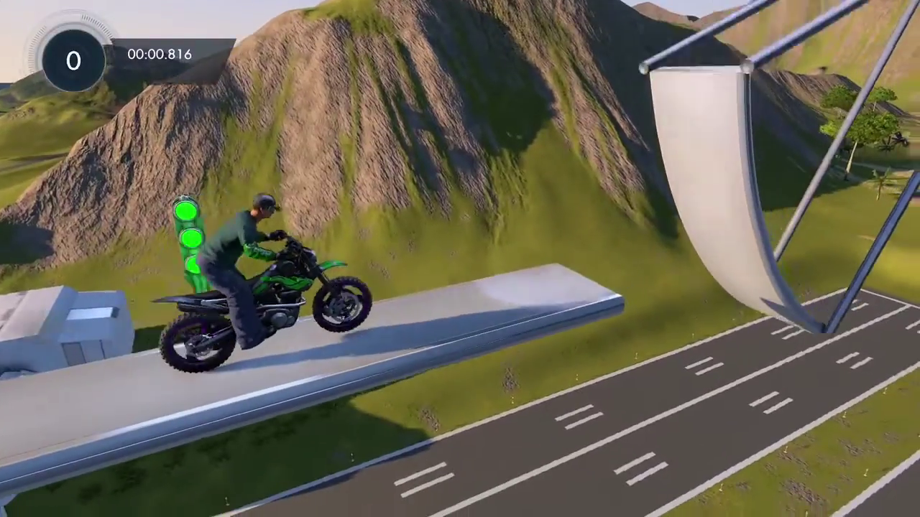
{"action": "key", "text": "BackSpace"}
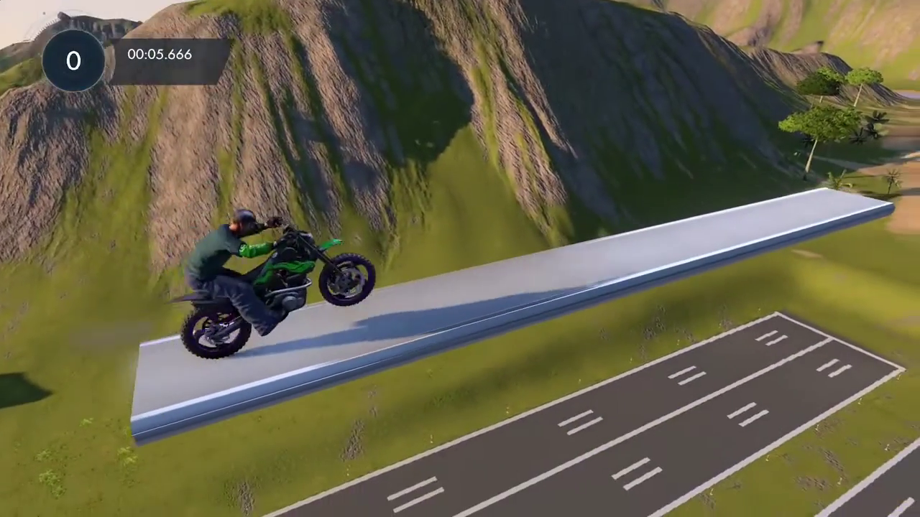
{"action": "key", "text": "Escape"}
{"action": "key", "text": "Return"}
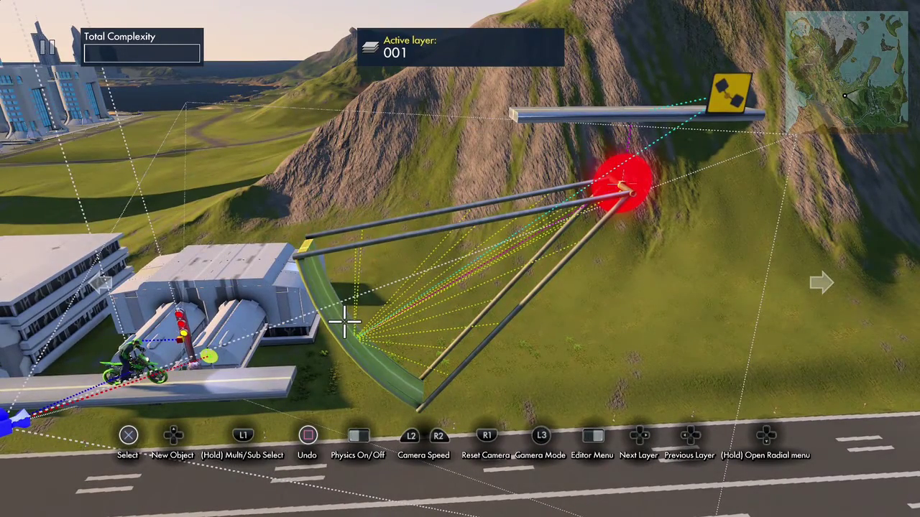
- Open the glued swing's object properties at its Physics setting
{"action": "left_click", "coordinate": [393, 381]}
{"action": "key", "text": "Up"}
{"action": "key", "text": "Down"}
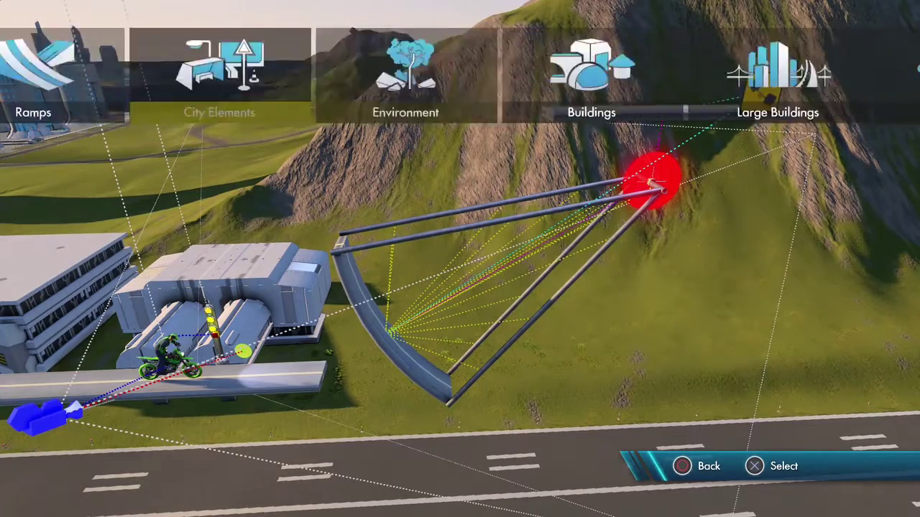
- Add an Area trigger and place it on the start platform just in front of the bike
{"action": "key", "text": "Right"}
{"action": "key", "text": "Right"}
{"action": "key", "text": "Right"}
{"action": "key", "text": "Right"}
{"action": "key", "text": "Right"}
{"action": "key", "text": "Right"}
{"action": "key", "text": "Return"}
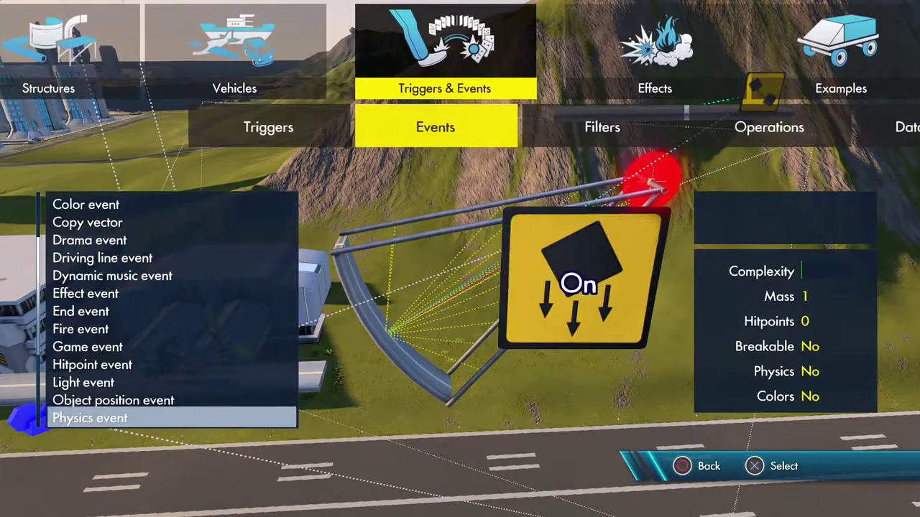
{"action": "key", "text": "Left"}
{"action": "key", "text": "Return"}
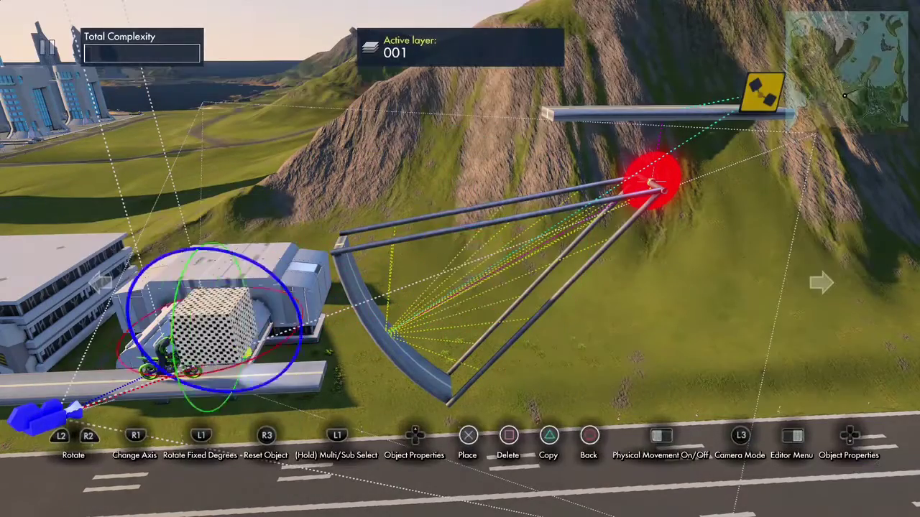
{"action": "key", "text": "Left"}
{"action": "key", "text": "Right"}
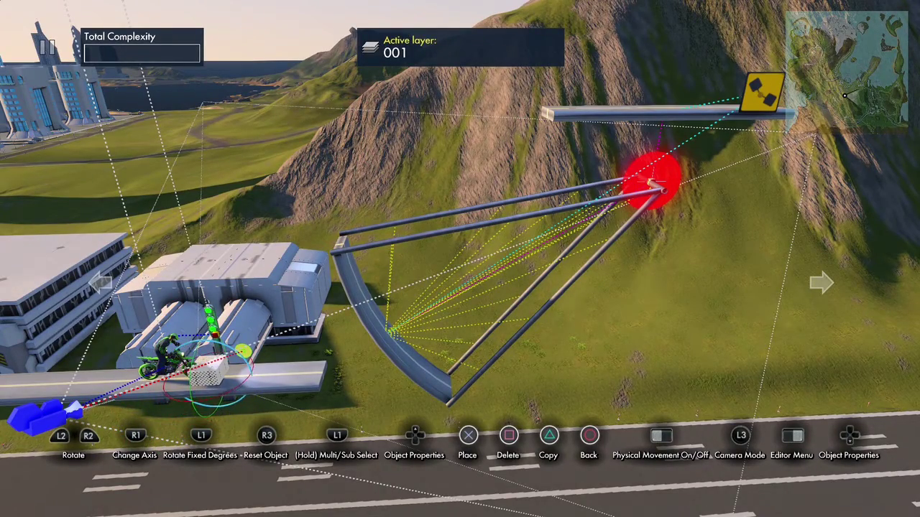
{"action": "key", "text": "Return"}
- Add a Physics event and place it above the start platform, near the raised swing
{"action": "key", "text": "n"}
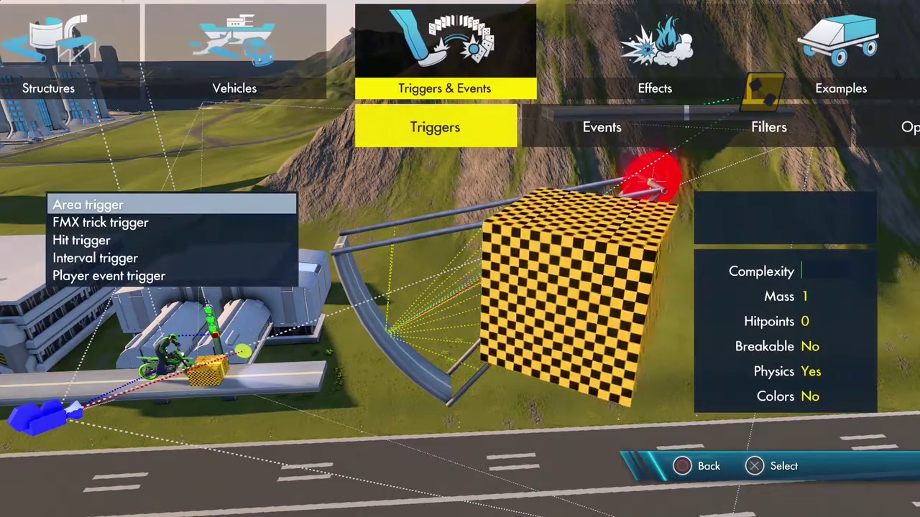
{"action": "key", "text": "Right"}
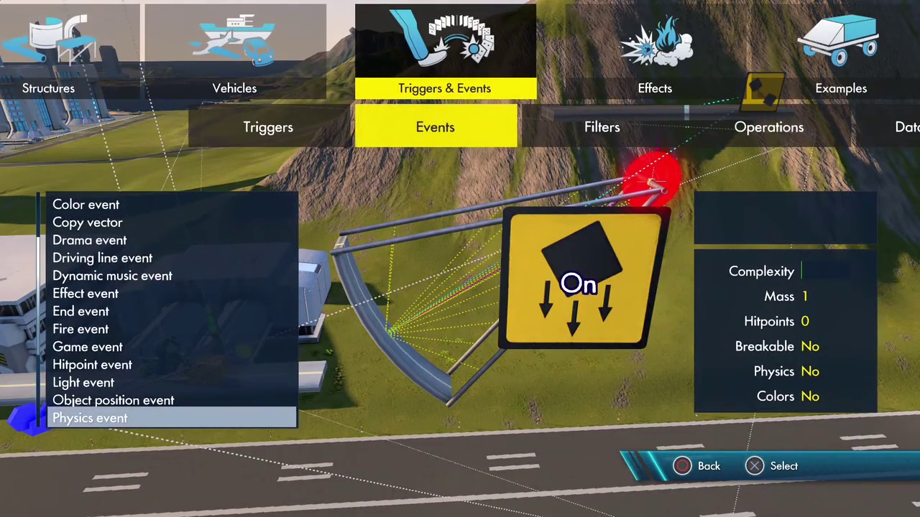
{"action": "key", "text": "Down"}
{"action": "key", "text": "Return"}
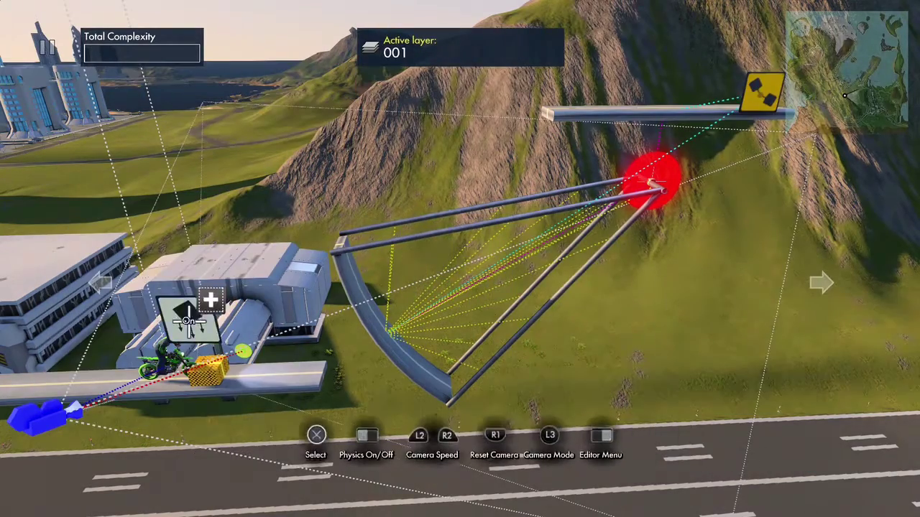
{"action": "key", "text": "Return"}
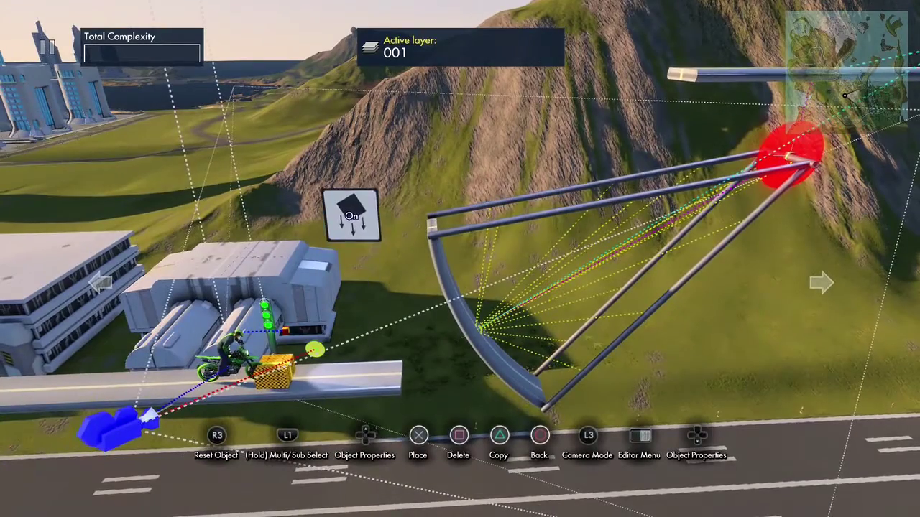
- Assign the glued swing as the event target of the Physics event
{"action": "key", "text": "Up"}
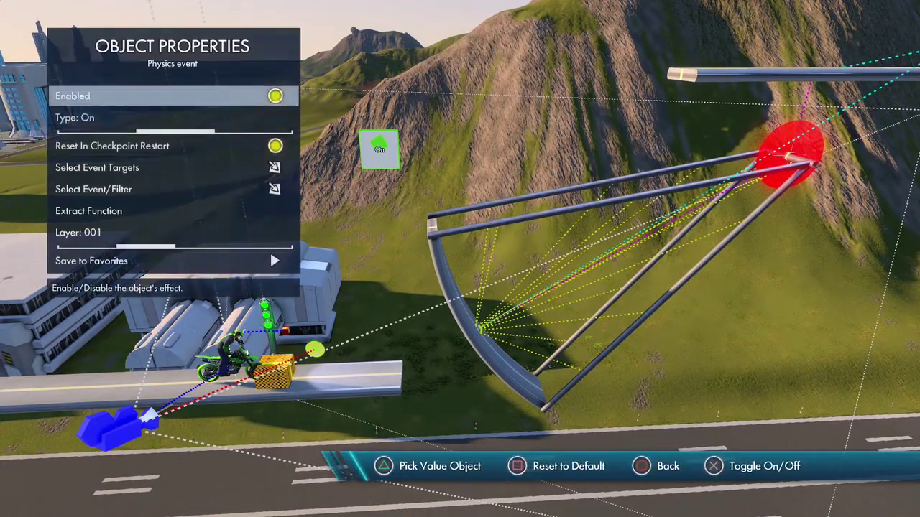
{"action": "key", "text": "Down"}
{"action": "key", "text": "Down"}
{"action": "key", "text": "Down"}
{"action": "key", "text": "Return"}
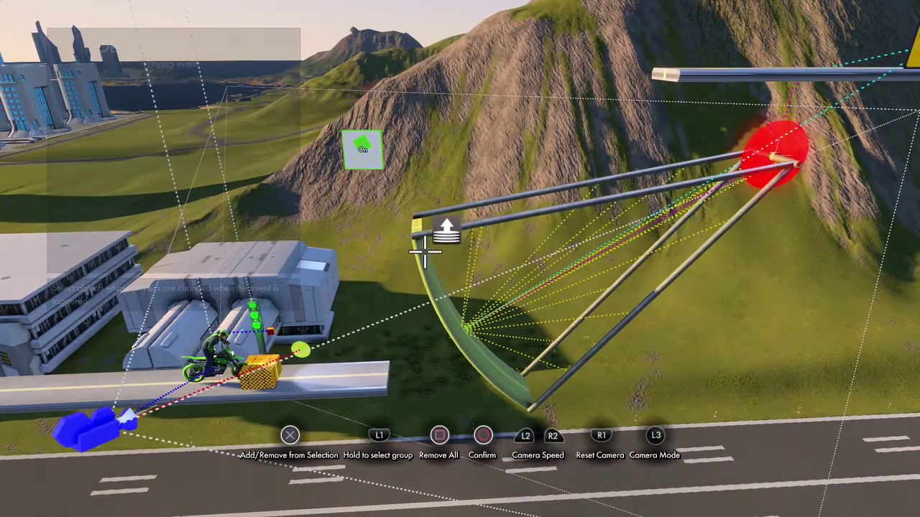
{"action": "left_click", "coordinate": [426, 248]}
{"action": "key", "text": "Return"}
{"action": "key", "text": "Escape"}
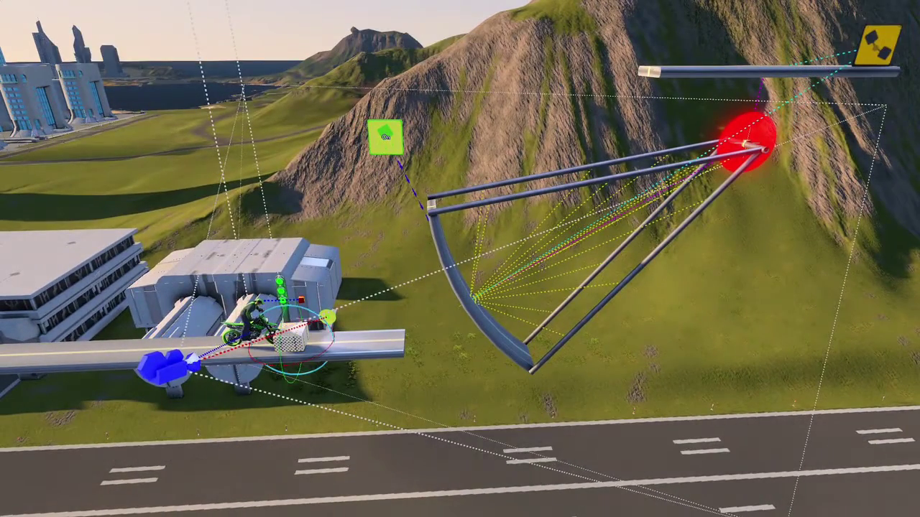
- Link the Area trigger's On Hit output to the Physics event
{"action": "key", "text": "Return"}
{"action": "key", "text": "Down"}
{"action": "key", "text": "Down"}
{"action": "key", "text": "Down"}
{"action": "key", "text": "Down"}
{"action": "key", "text": "Down"}
{"action": "key", "text": "Down"}
{"action": "key", "text": "Down"}
{"action": "key", "text": "Down"}
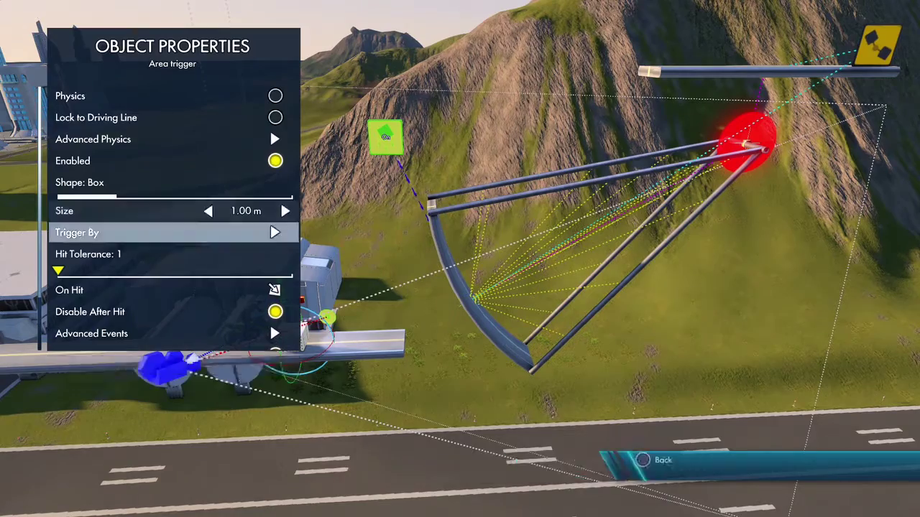
{"action": "key", "text": "Return"}
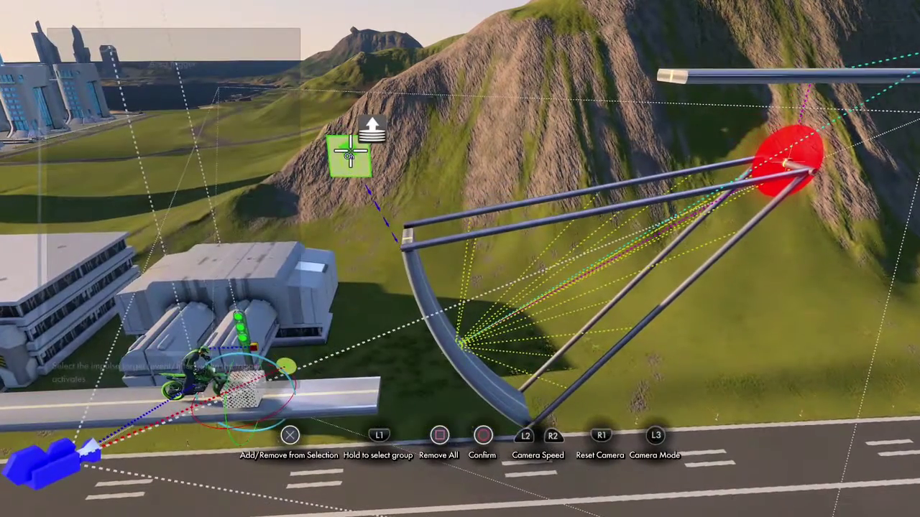
{"action": "key", "text": "Return"}
{"action": "key", "text": "Escape"}
{"action": "key", "text": "Escape"}
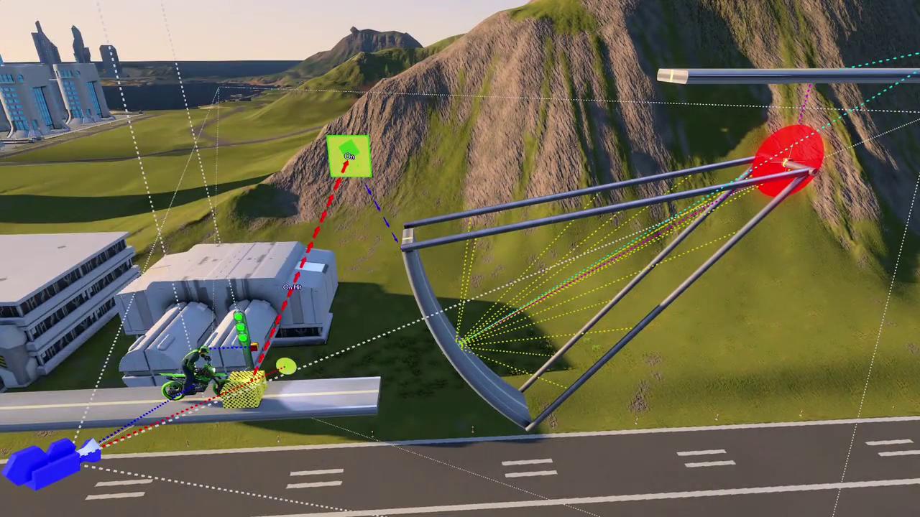
- Test-ride the track through the trigger and over the swing, and return to editing
{"action": "key", "text": "Escape"}
{"action": "key", "text": "Return"}
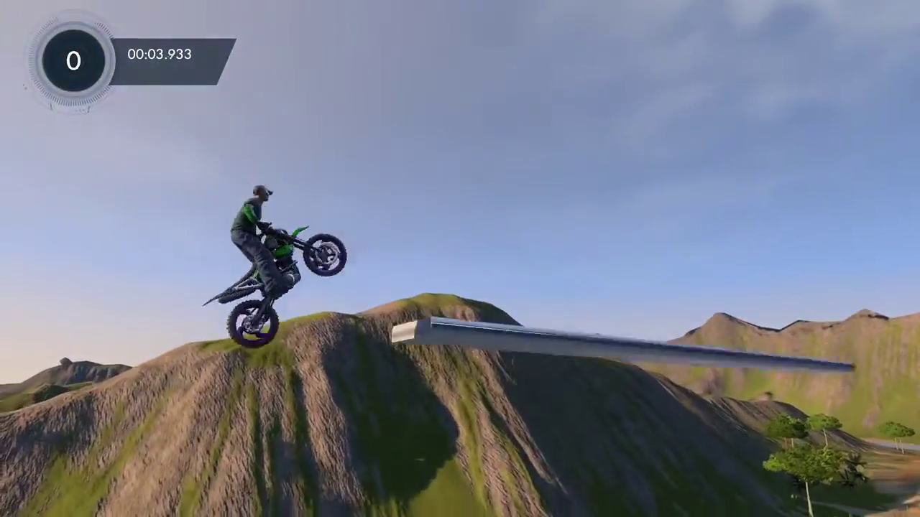
{"action": "key", "text": "Escape"}
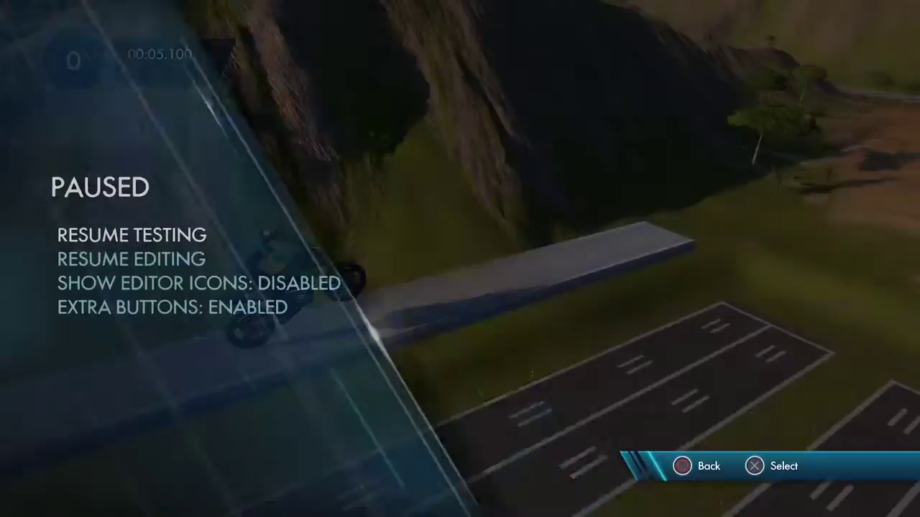
{"action": "key", "text": "Down"}
{"action": "key", "text": "Return"}
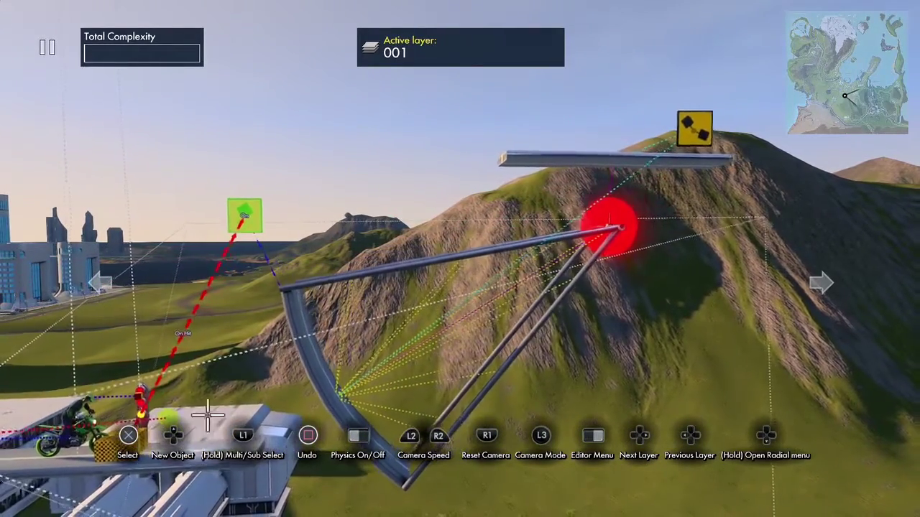
- Examine the Type setting of the Physics event in its object properties
{"action": "left_click", "coordinate": [244, 212]}
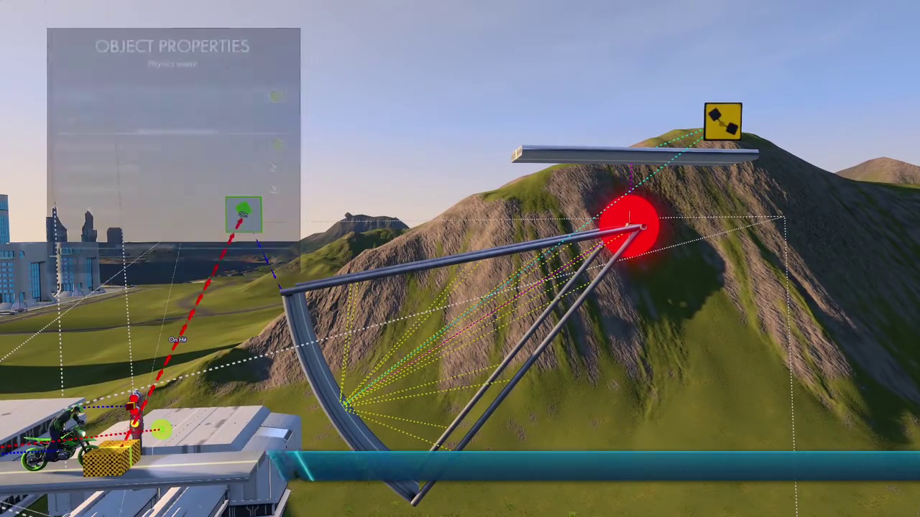
{"action": "key", "text": "Left"}
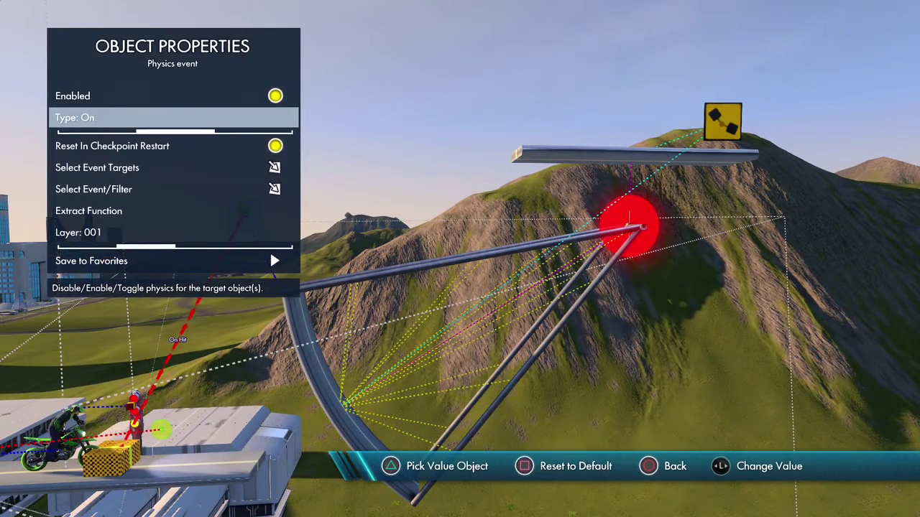
{"action": "key", "text": "Escape"}
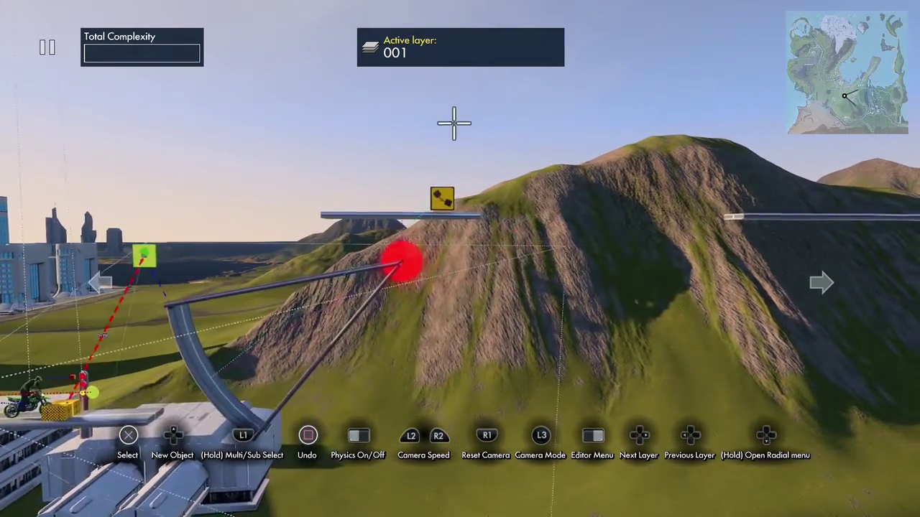
{"action": "mouse_move", "coordinate": [454, 123]}
{"action": "middle_mouse_down"}
{"action": "mouse_move", "coordinate": [446, 76]}
{"action": "mouse_move", "coordinate": [436, 93]}
{"action": "mouse_move", "coordinate": [440, 86]}
{"action": "middle_mouse_up"}
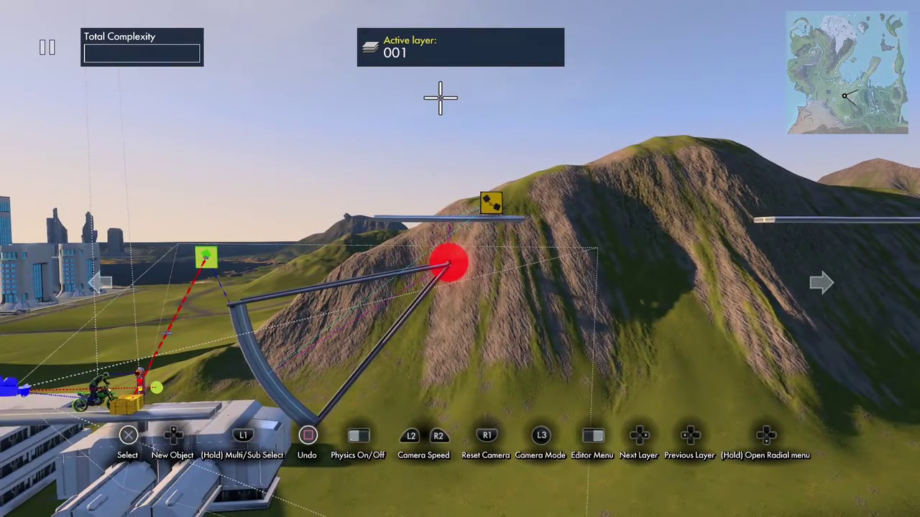